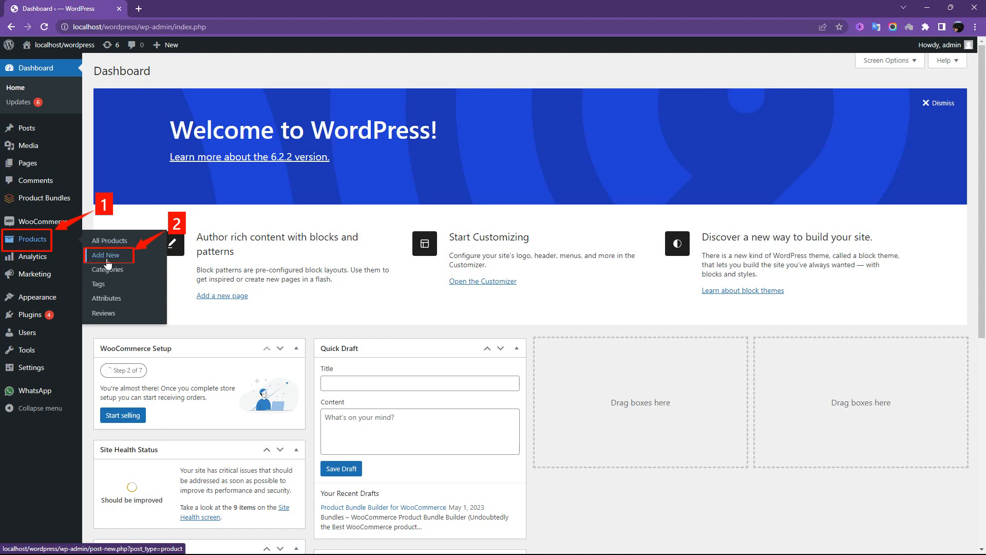
# Create a new product named "Category bundle product" and set category-pi.jpg, the orange hoodie photo, as its product image
pyautogui.click(103, 262)
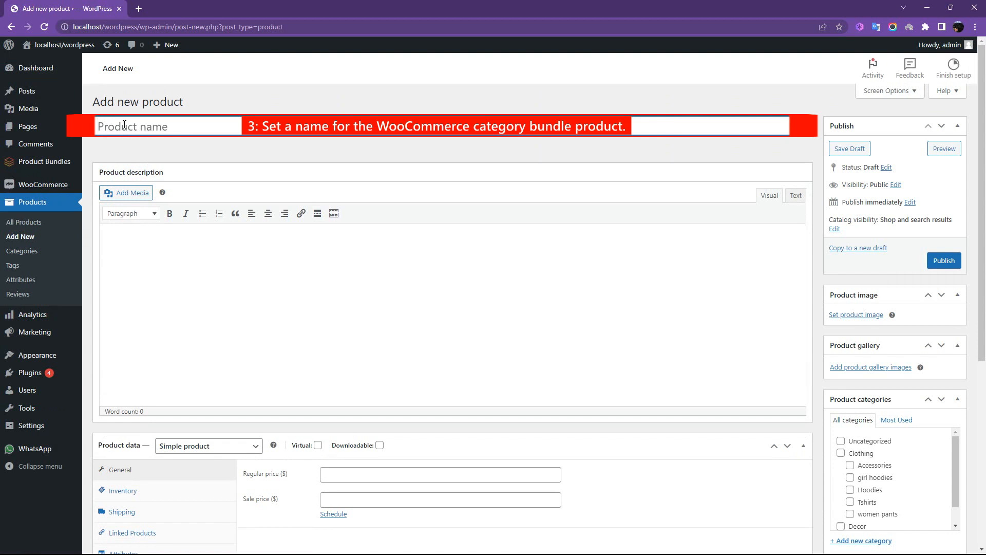
pyautogui.write('Category bundle product')
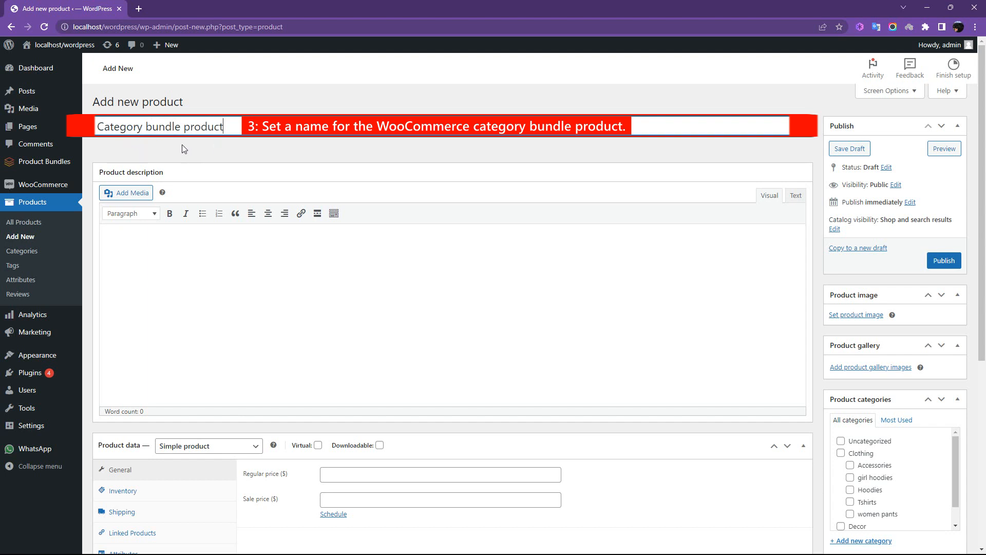
pyautogui.click(855, 316)
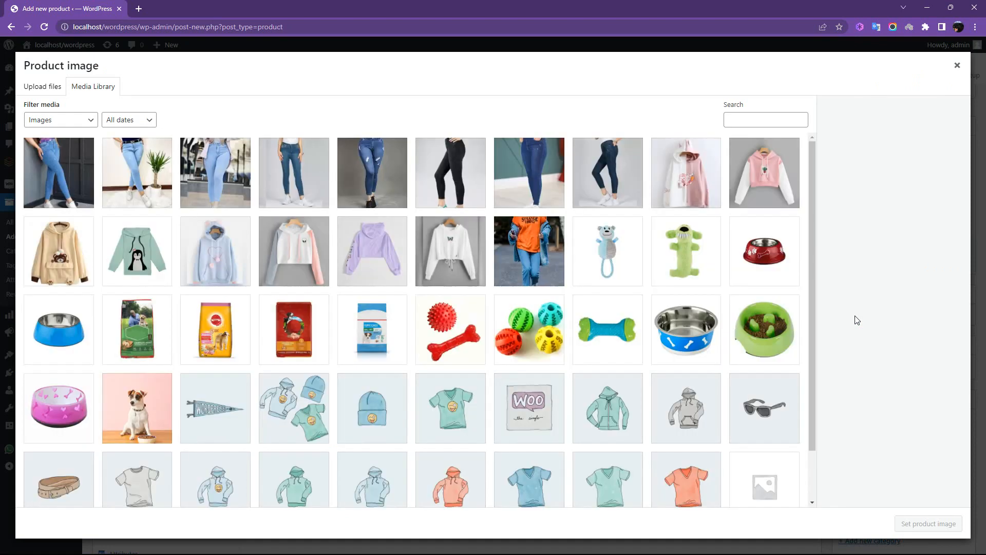
pyautogui.click(534, 279)
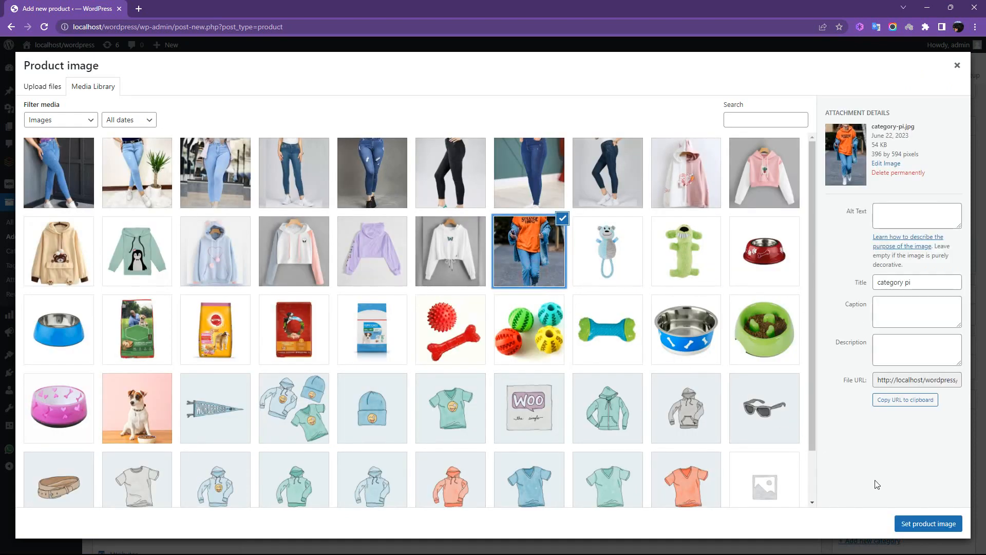
pyautogui.click(932, 529)
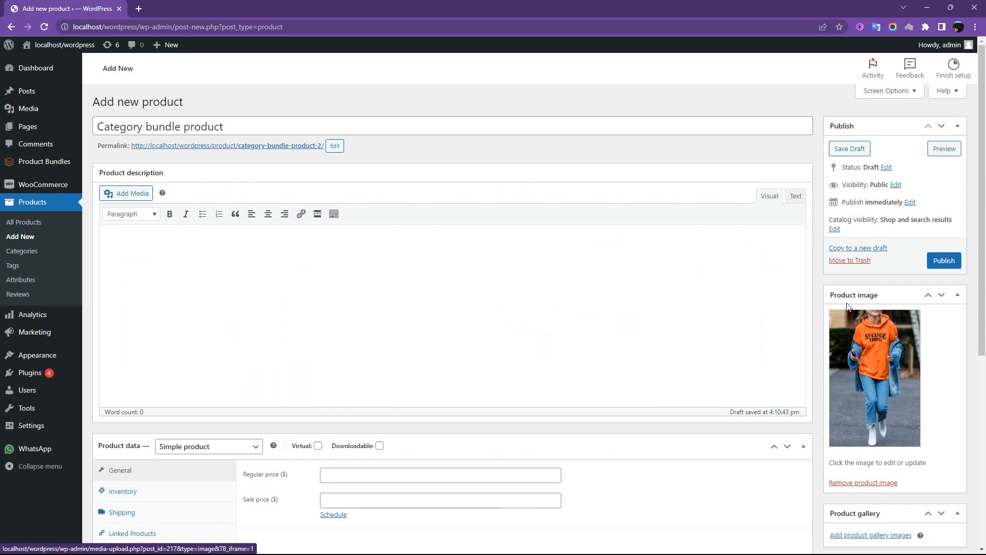
# Change the product type to Product bundle and add a first item to its bundle
pyautogui.scroll(-4, 624, 333)
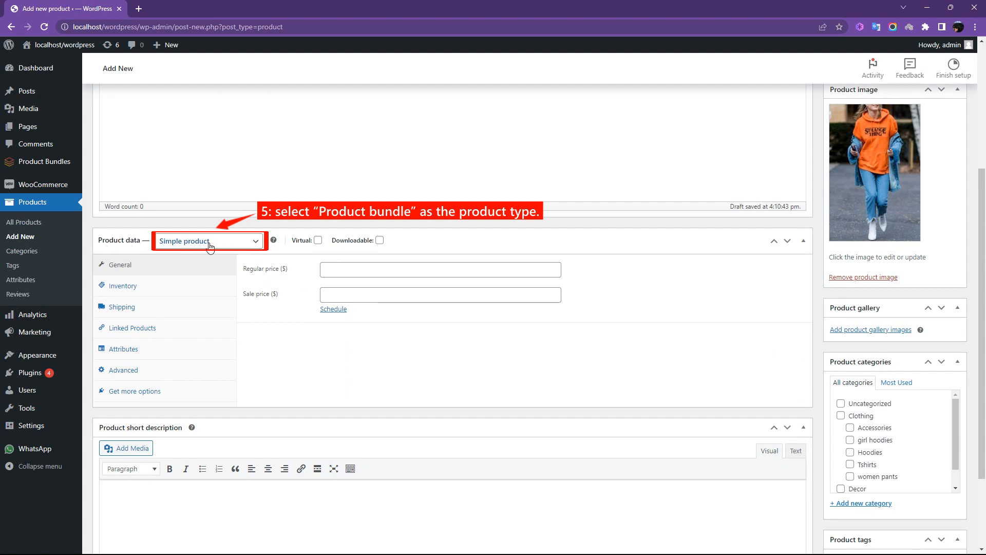
pyautogui.click(256, 243)
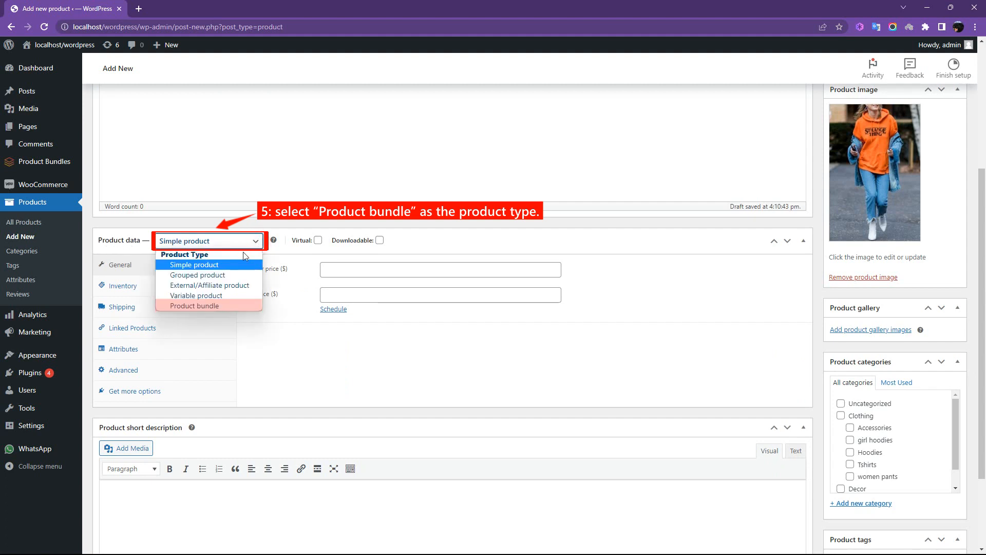
pyautogui.click(199, 307)
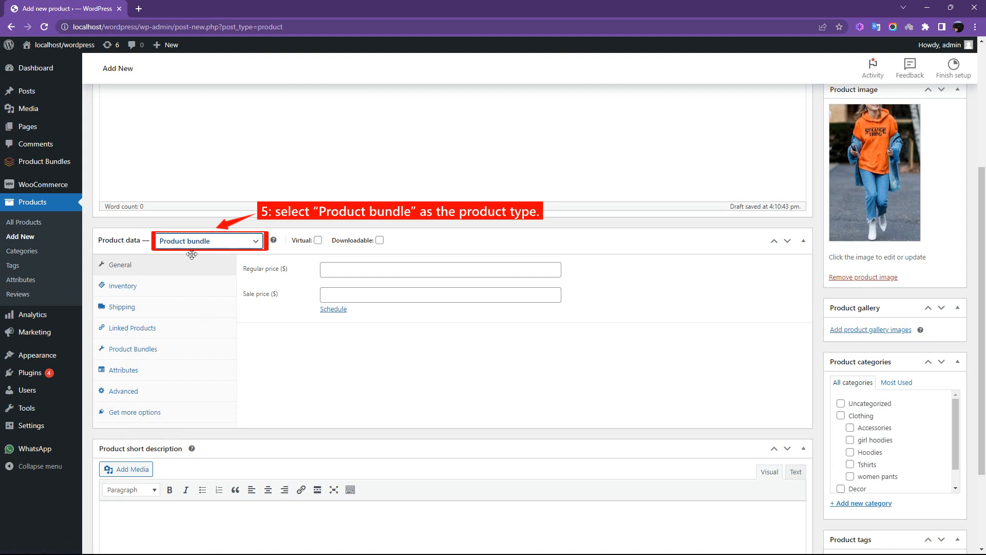
pyautogui.click(135, 350)
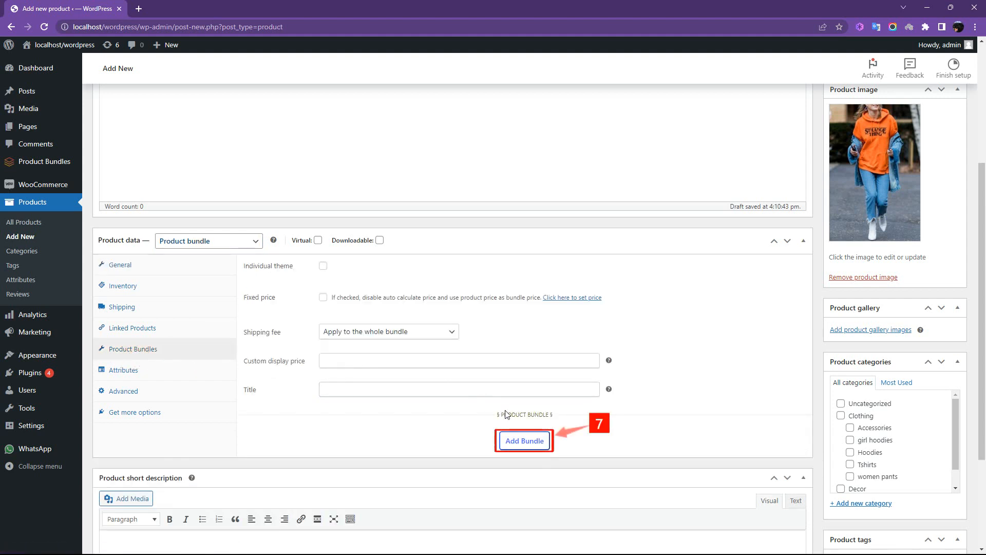
pyautogui.click(522, 448)
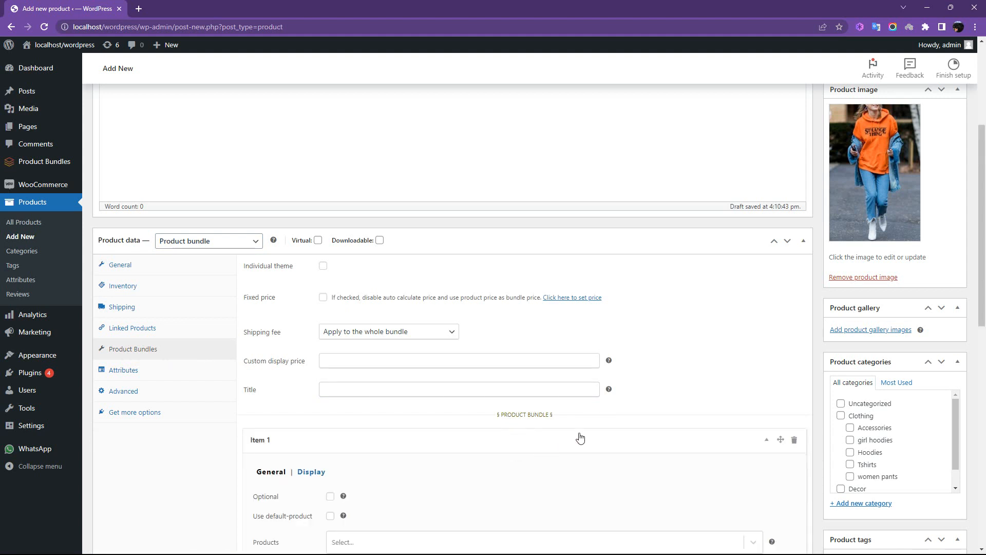
# Search the categories for "girl" and assign Clothing/girl hoodies to Item 1 of the bundle
pyautogui.scroll(-4, 719, 407)
pyautogui.scroll(-2, 720, 406)
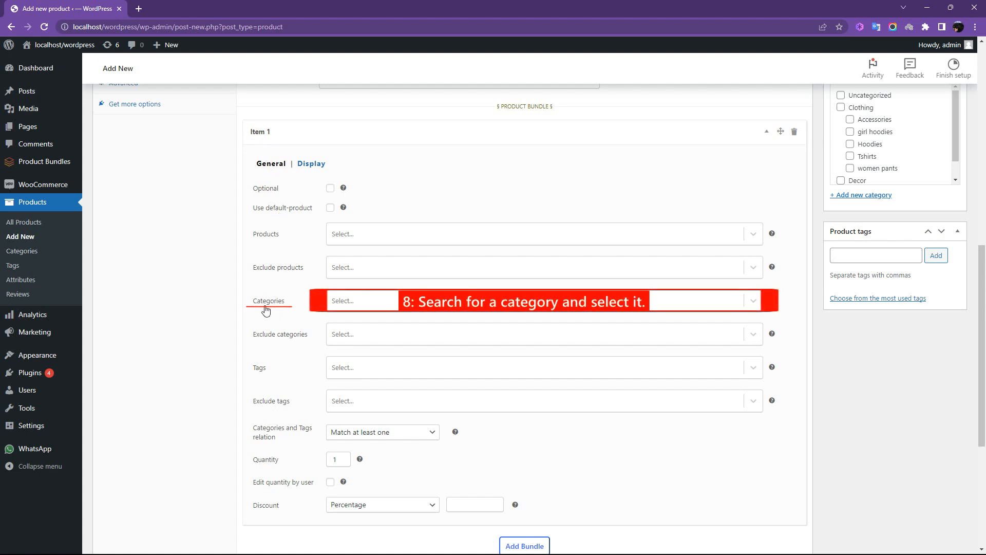
pyautogui.click(355, 304)
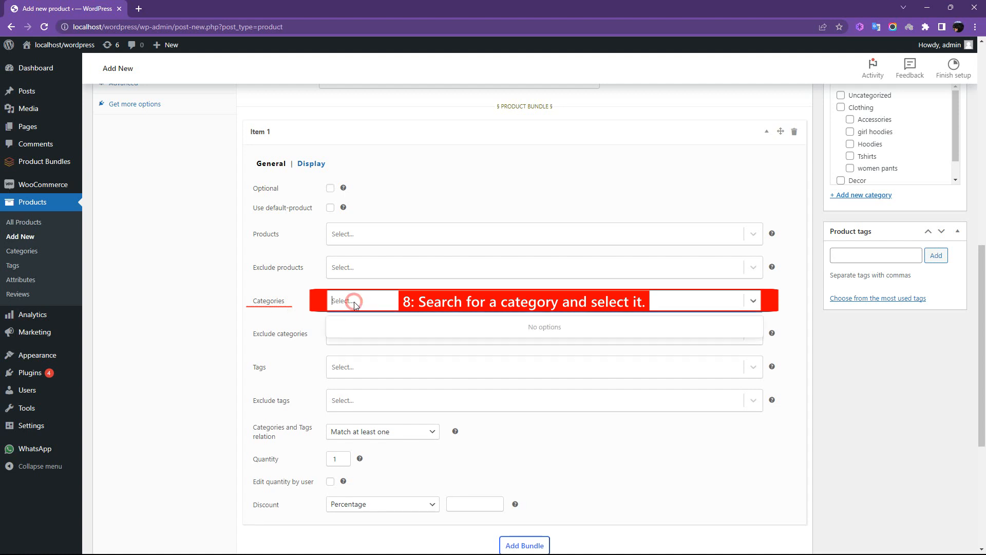
pyautogui.write('girl')
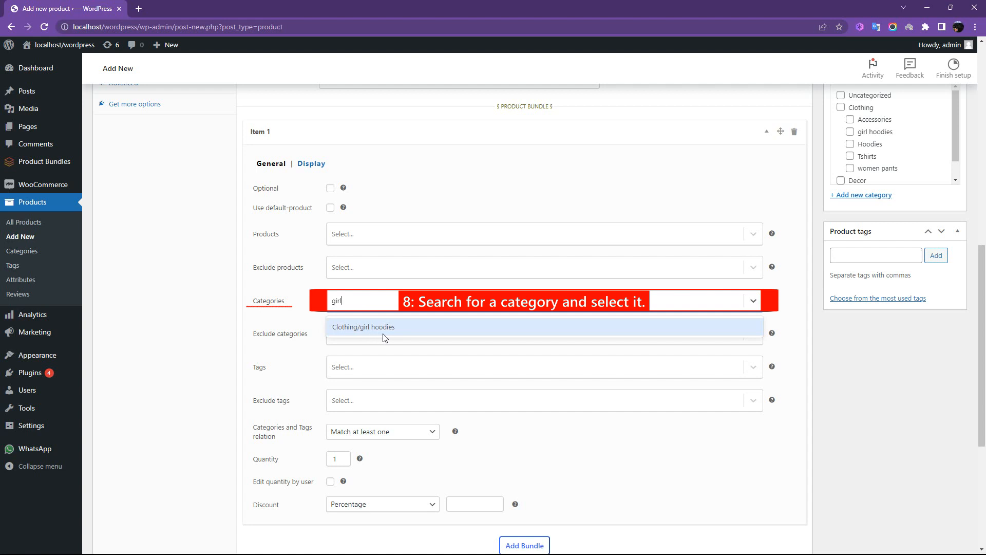
pyautogui.click(371, 334)
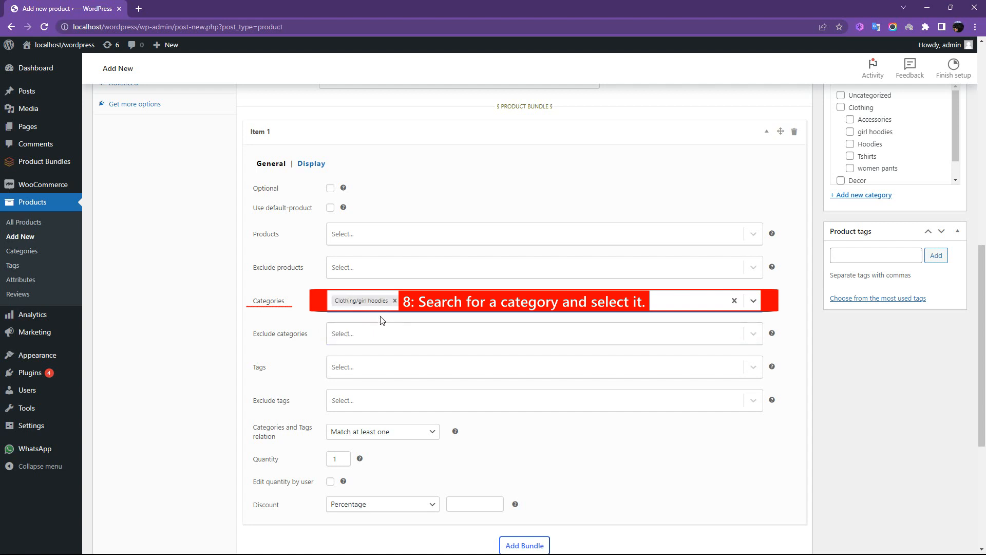
# Set the default quantity of Item 1 to 1 and enable Edit quantity by user
pyautogui.scroll(-2, 381, 320)
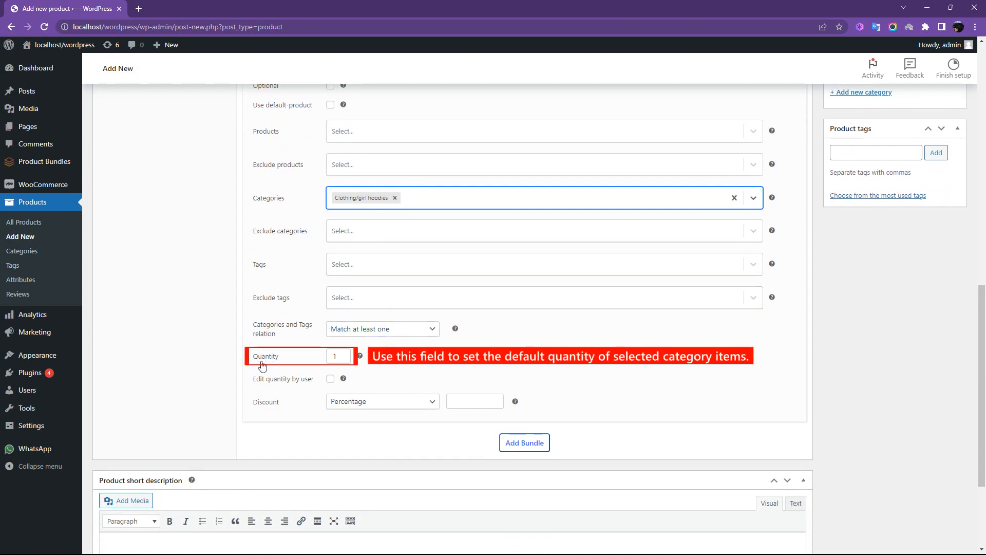
pyautogui.click(347, 353)
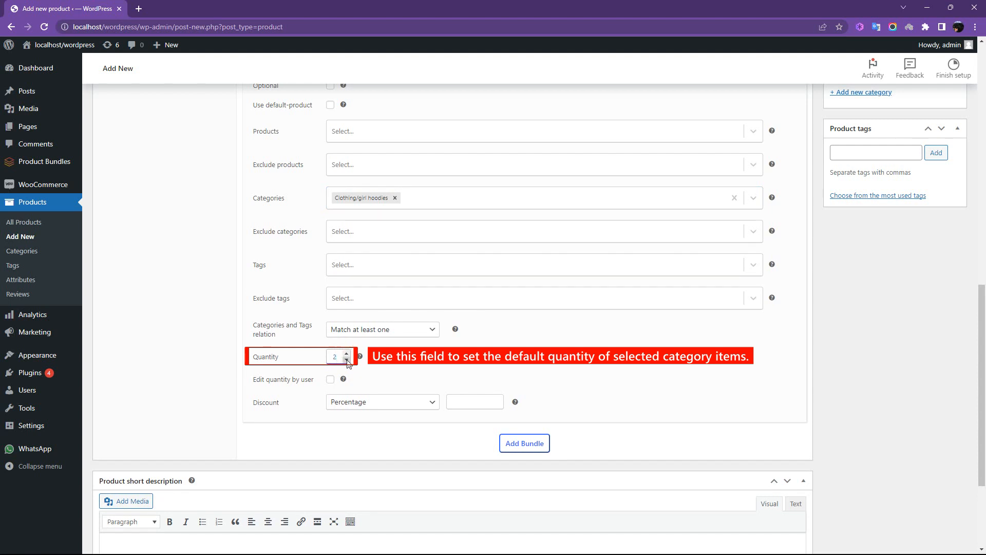
pyautogui.click(347, 354)
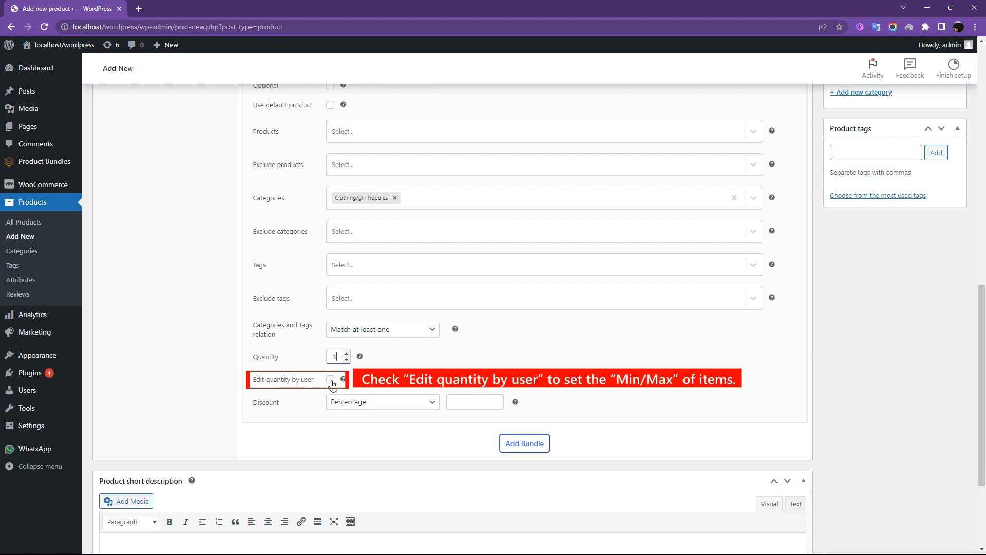
pyautogui.click(330, 381)
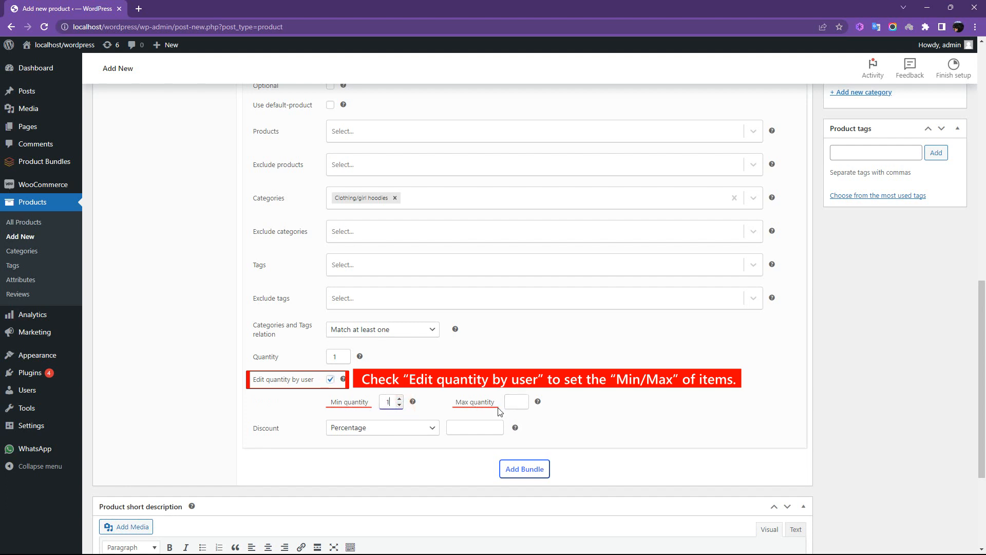
# Adjust the maximum quantity allowed for Item 1
pyautogui.click(524, 399)
pyautogui.click(525, 399)
pyautogui.click(524, 399)
pyautogui.click(524, 399)
pyautogui.doubleClick(511, 401)
pyautogui.click(539, 414)
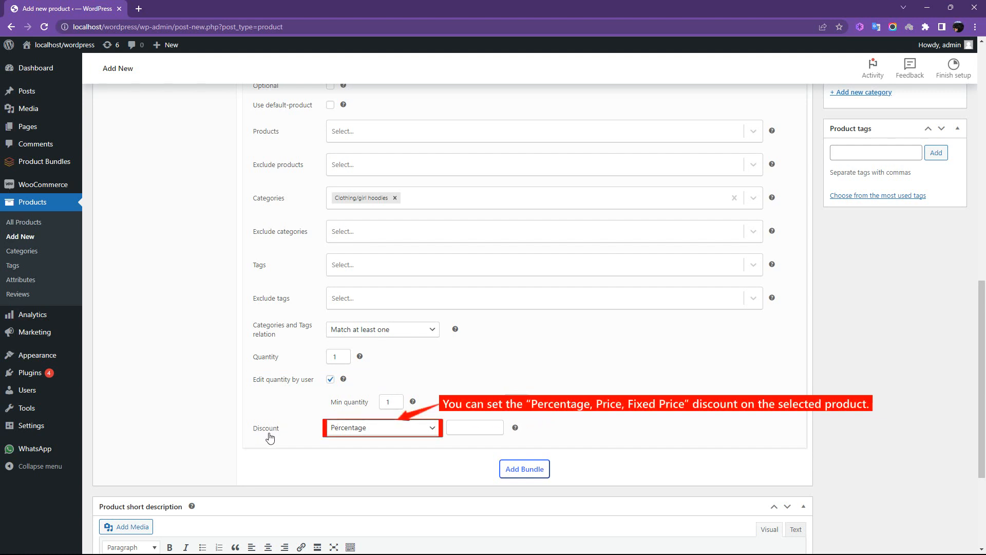
# Give Item 1 a Percentage discount of 25
pyautogui.click(426, 432)
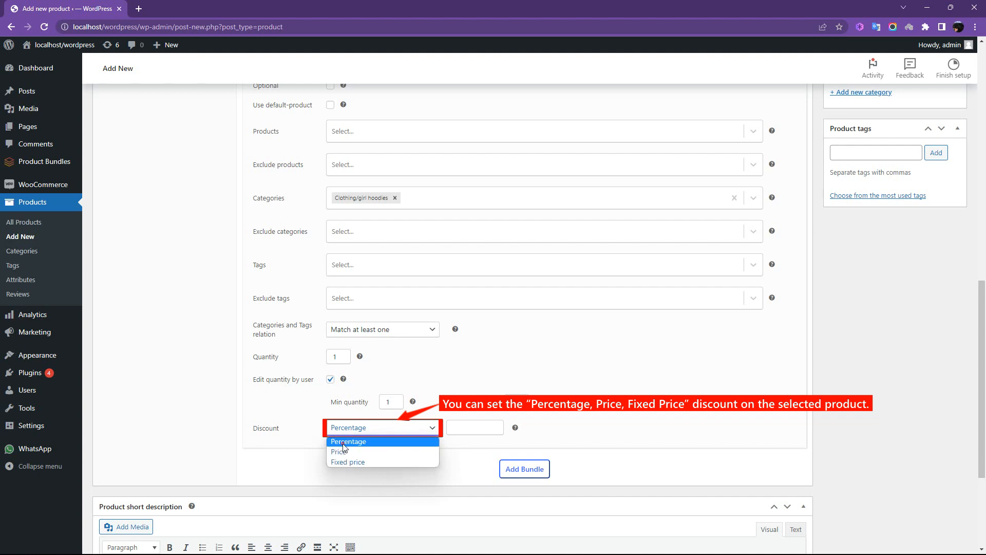
pyautogui.click(359, 442)
pyautogui.click(452, 428)
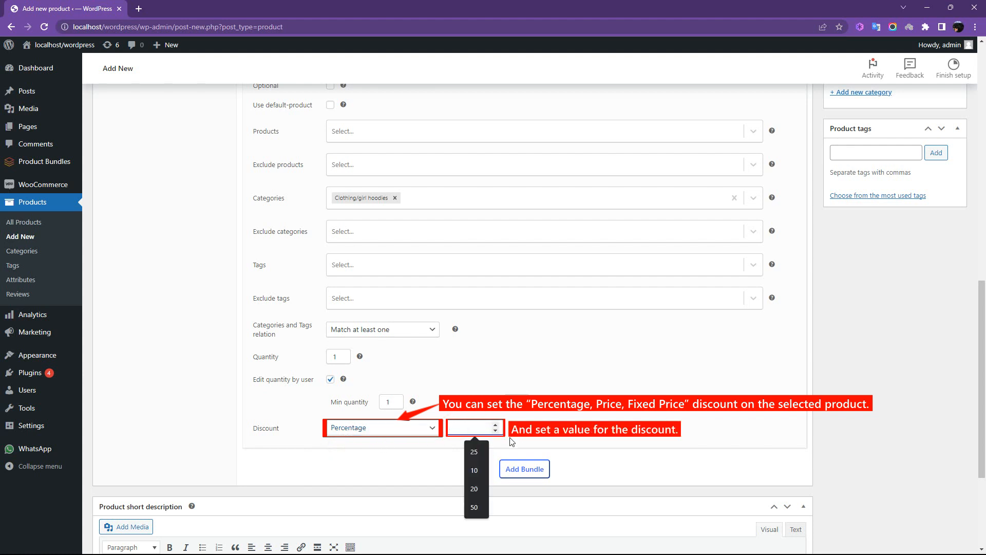
pyautogui.click(475, 447)
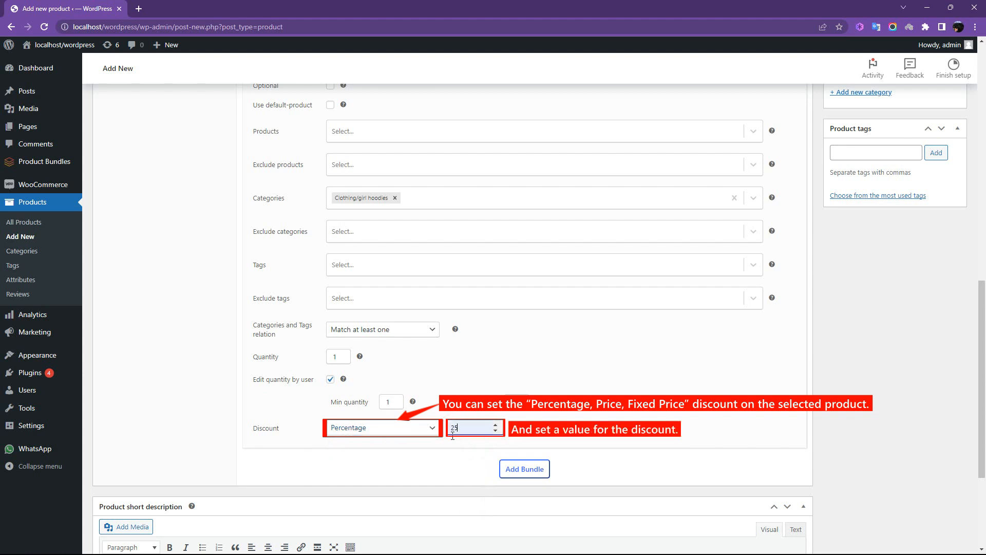
# Add a second bundle item and assign the Clothing/women pants category to it, searching for "pants"
pyautogui.click(529, 474)
pyautogui.scroll(-7, 663, 409)
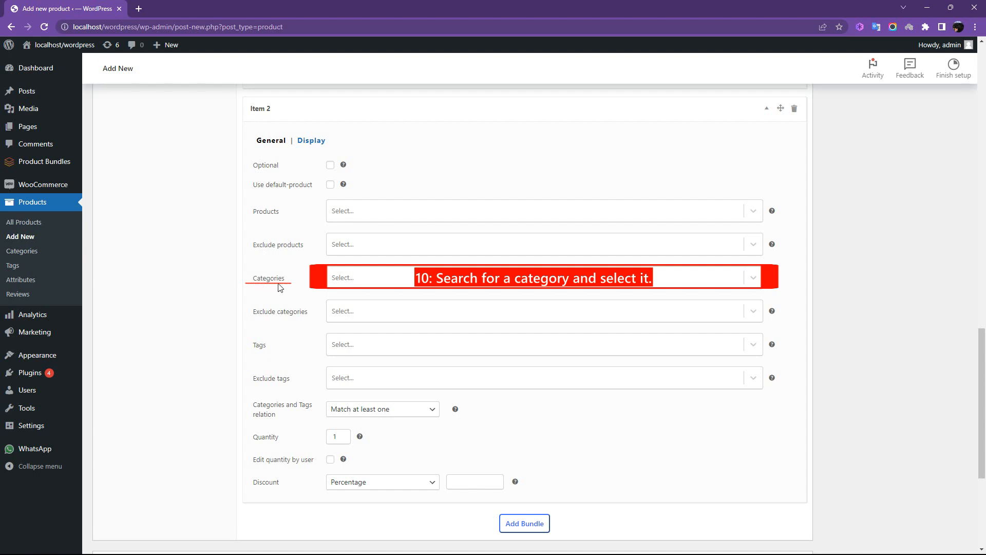
pyautogui.click(354, 278)
pyautogui.write('pants')
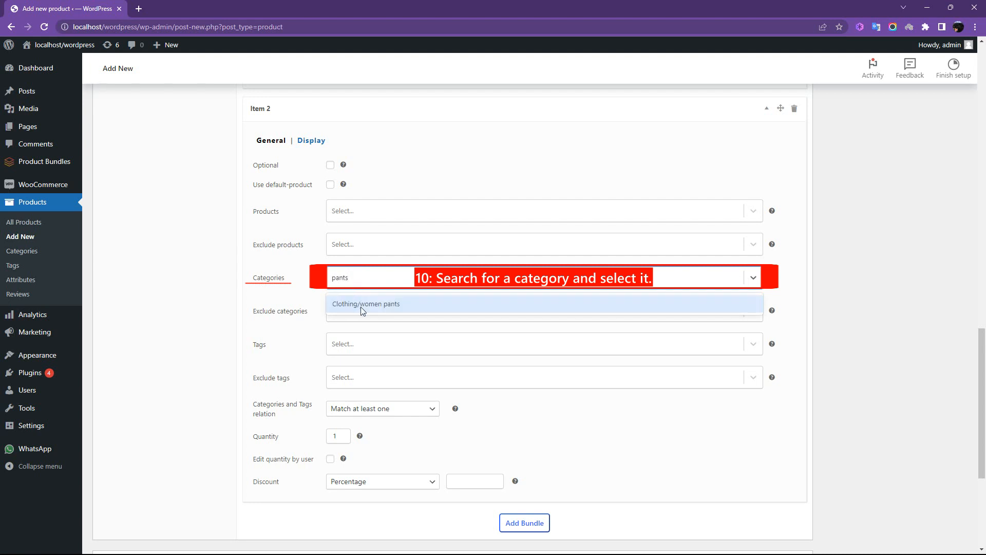
pyautogui.click(388, 308)
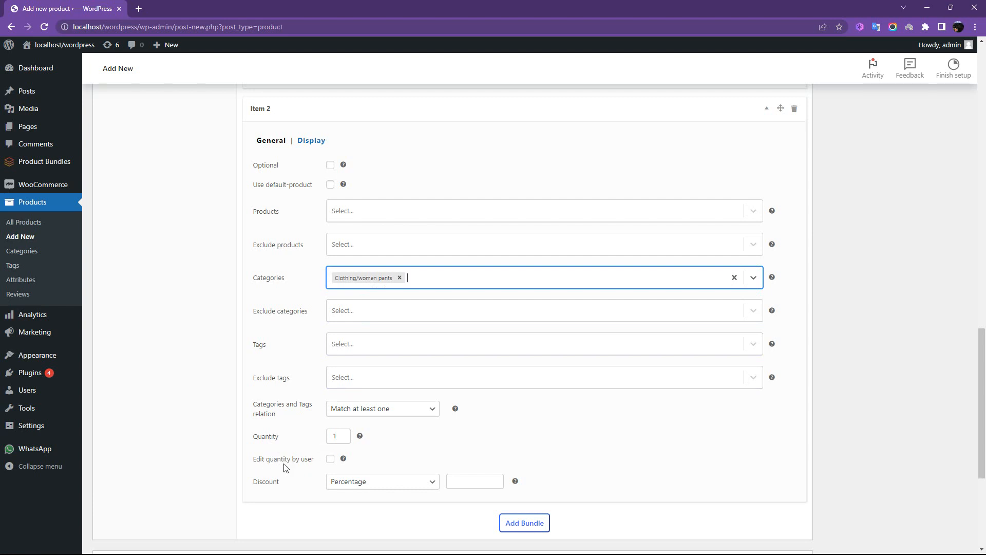
# Enable Edit quantity by user for Item 2 and give it a Percentage discount of 15
pyautogui.click(329, 459)
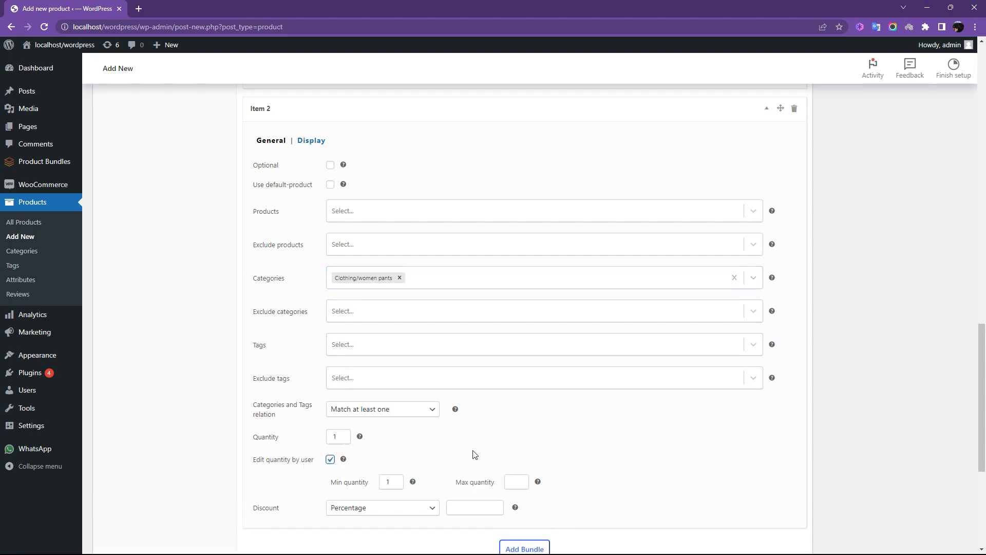
pyautogui.scroll(-2, 474, 454)
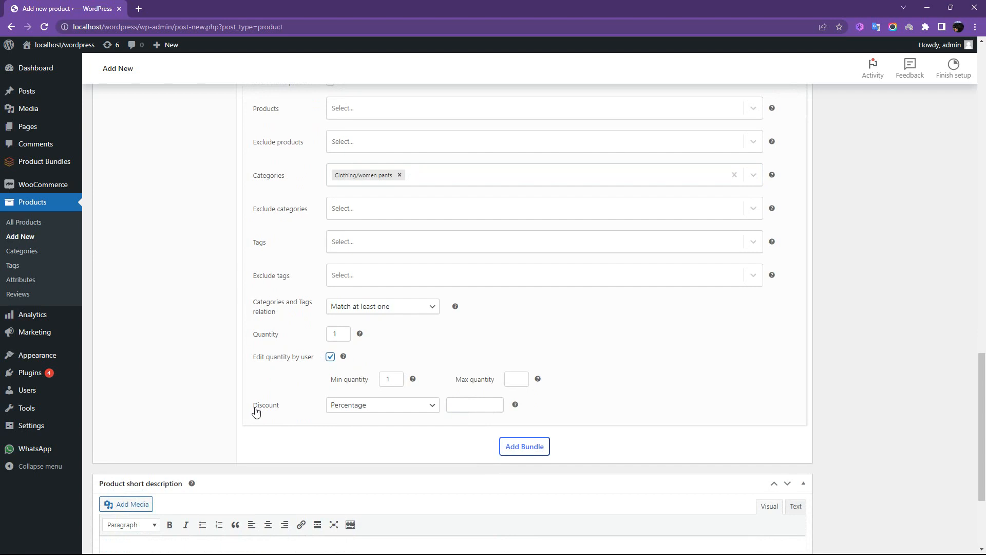
pyautogui.click(408, 408)
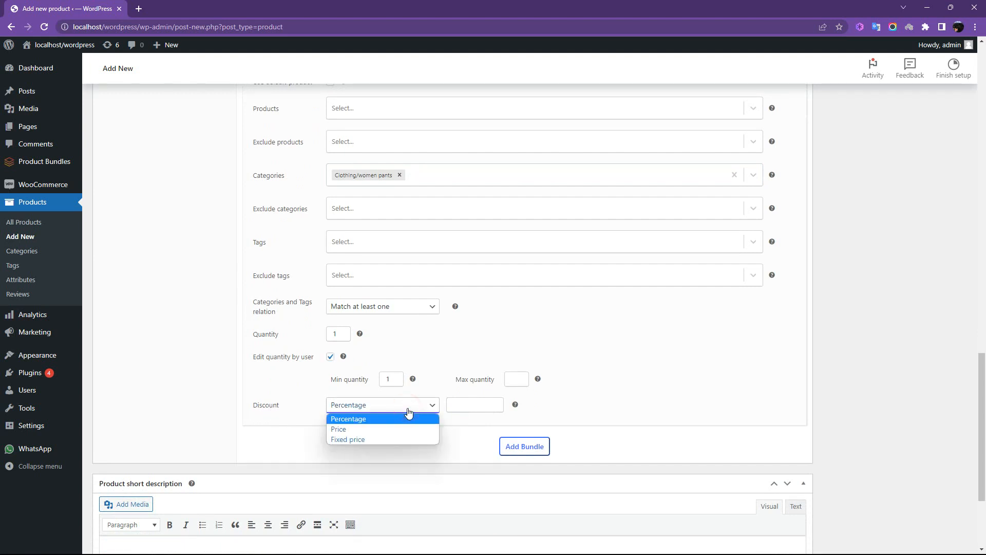
pyautogui.click(341, 420)
pyautogui.click(457, 406)
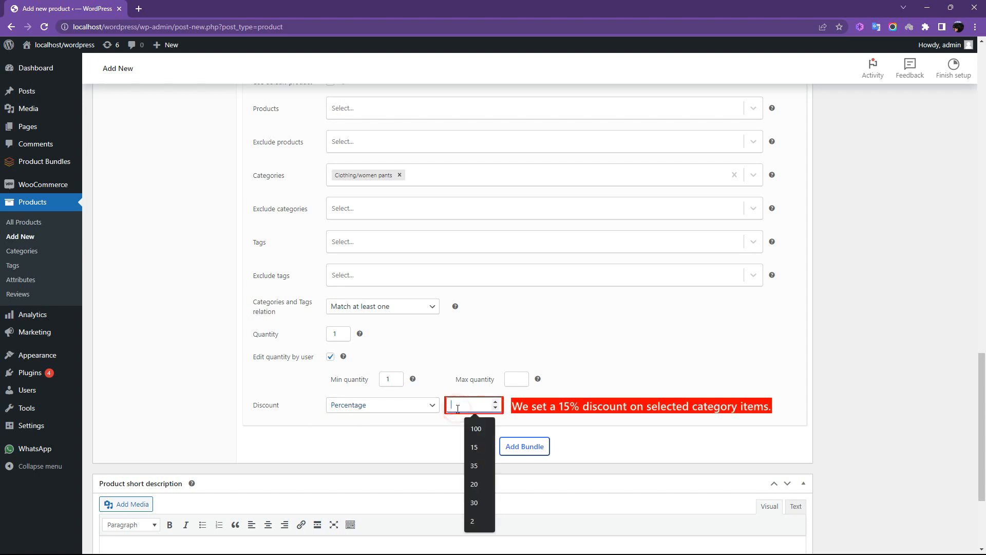
pyautogui.click(474, 447)
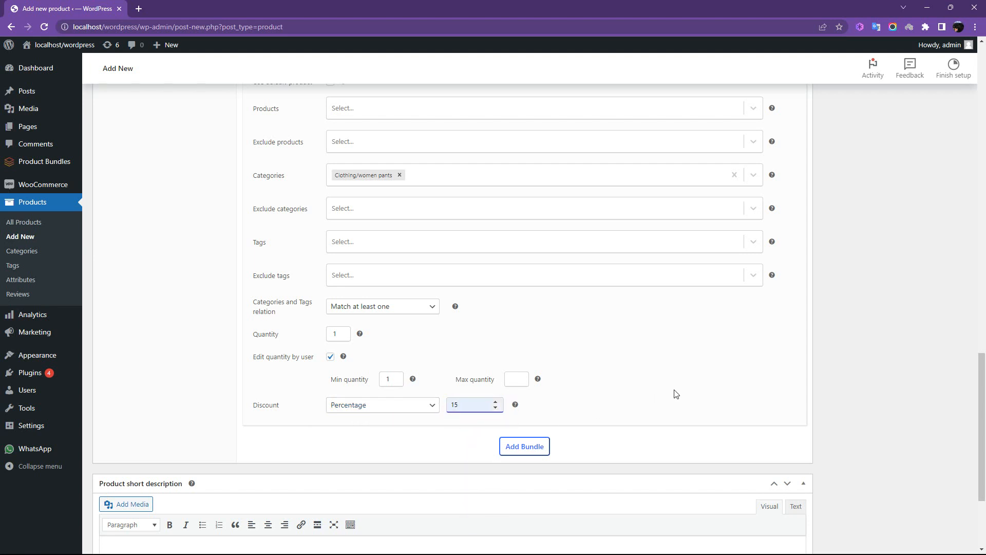
# Publish the bundle product and open its permalink in a new browser tab
pyautogui.scroll(8, 676, 394)
pyautogui.scroll(7, 675, 394)
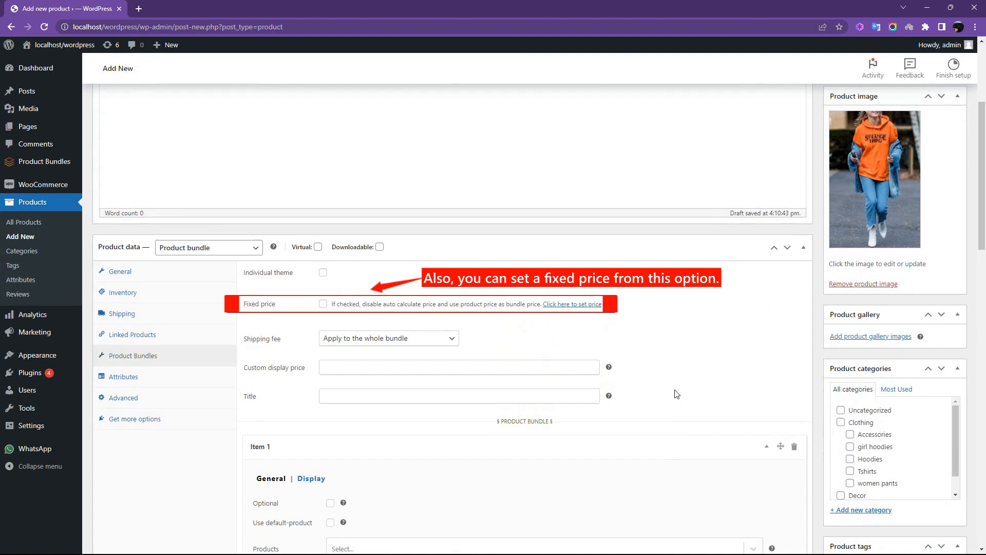
pyautogui.scroll(4, 676, 393)
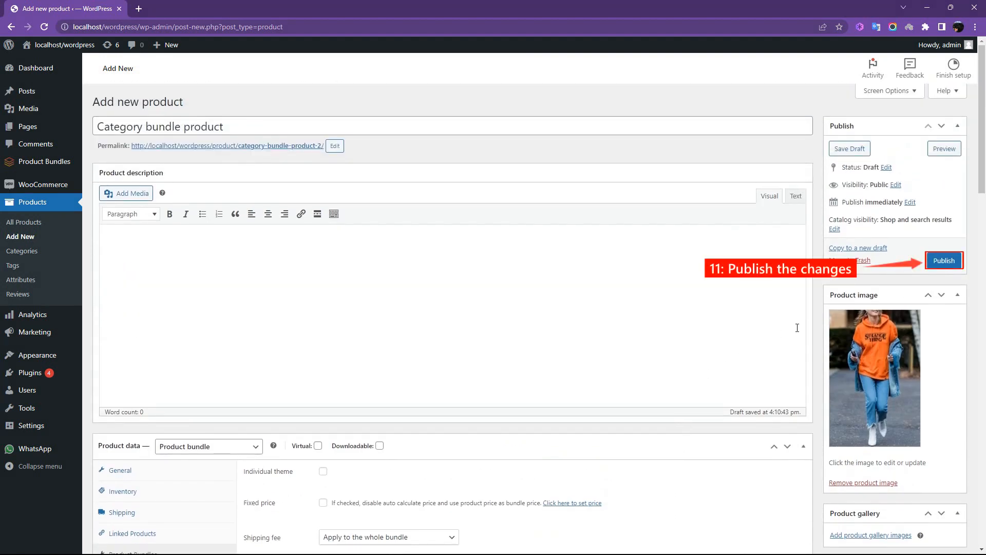
pyautogui.click(943, 261)
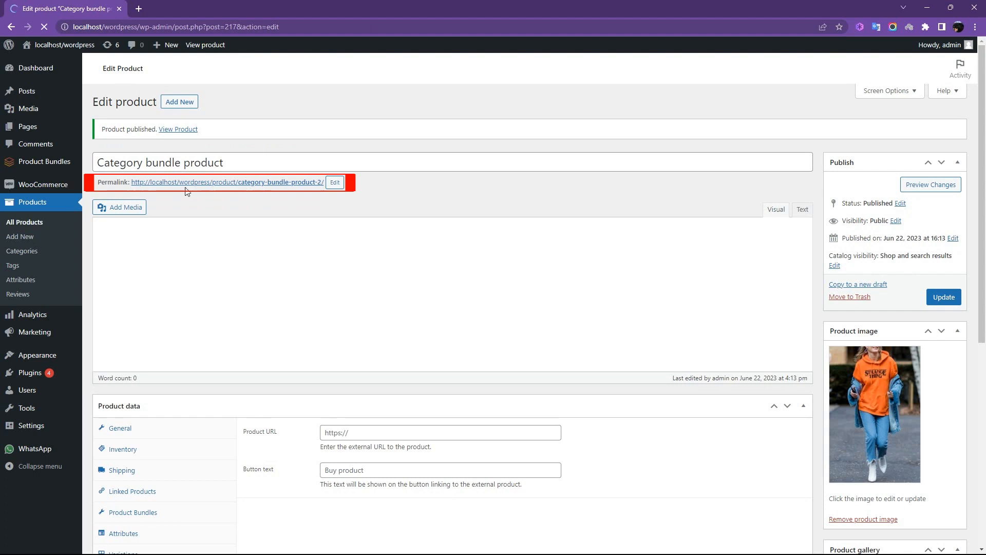
pyautogui.rightClick(256, 185)
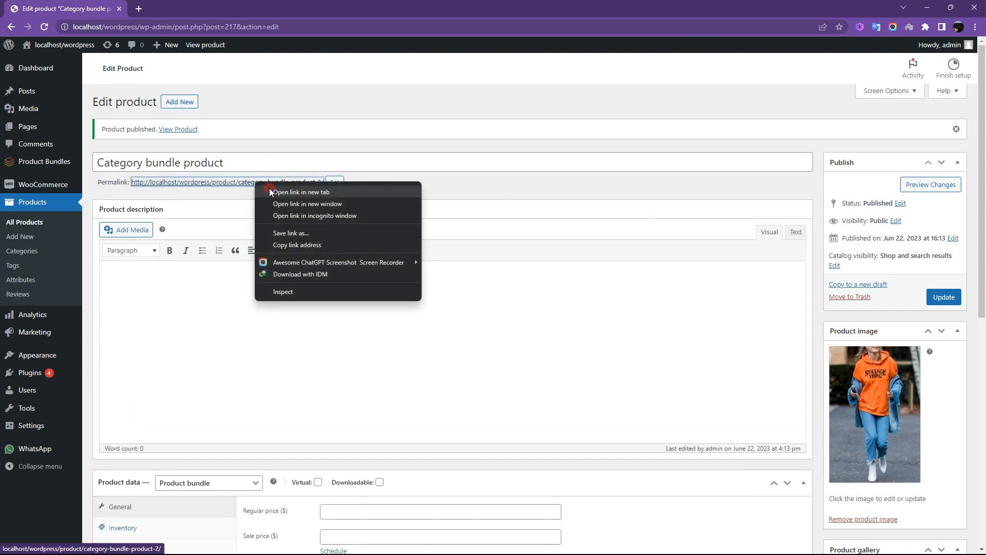
pyautogui.click(269, 189)
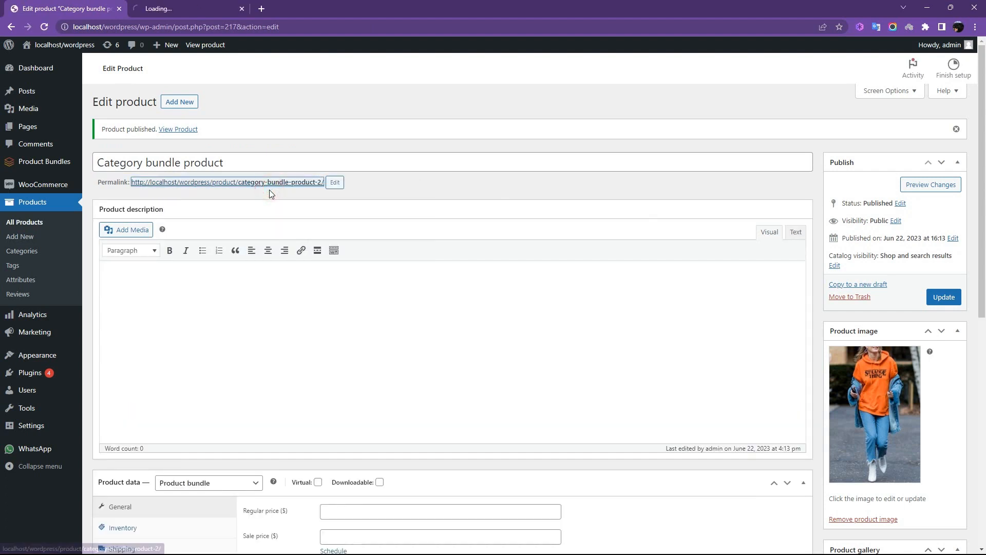
# On the bundle's store page, choose the pink-and-white Girl hoodie with cactus print for the first slot and the third-listed Women jean pant for the second
pyautogui.click(196, 11)
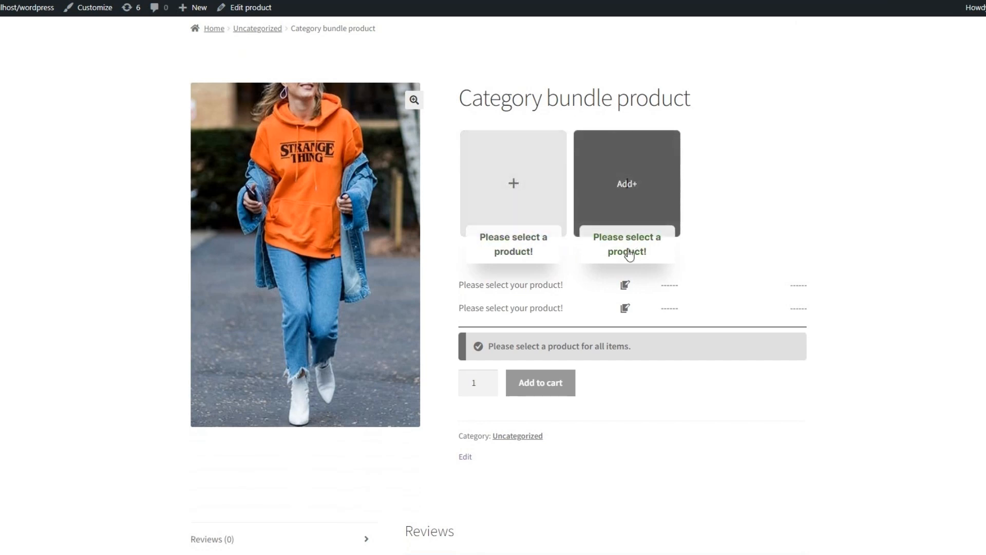
pyautogui.click(535, 220)
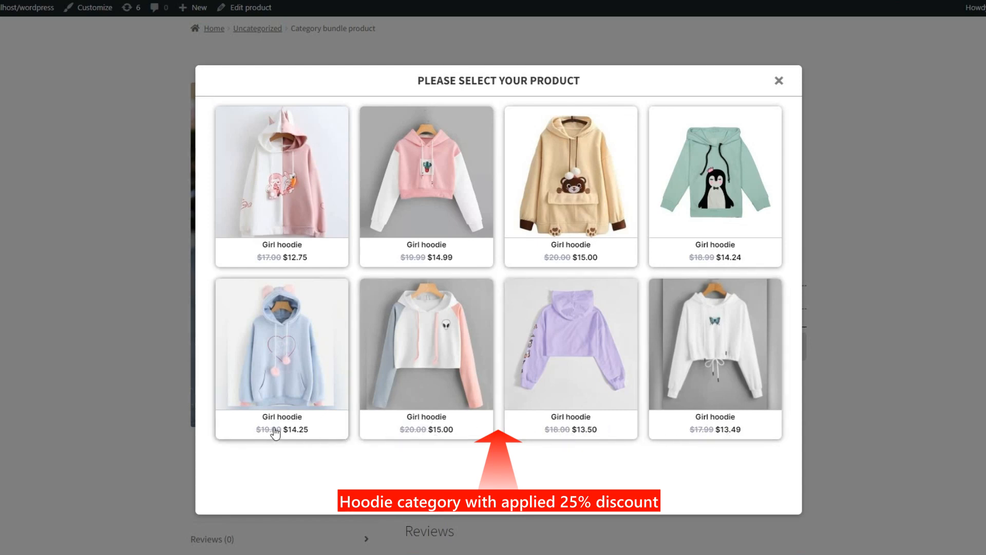
pyautogui.click(417, 204)
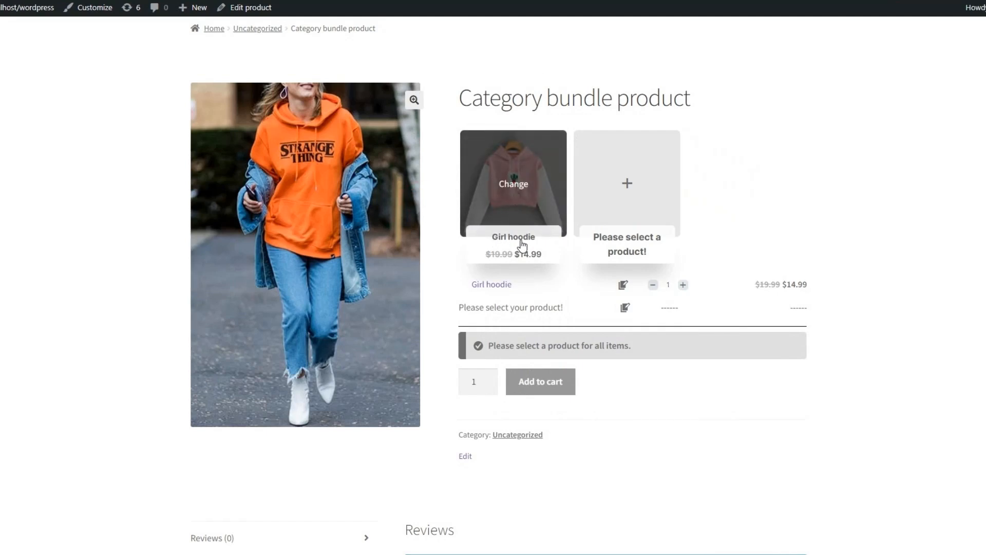
pyautogui.click(623, 208)
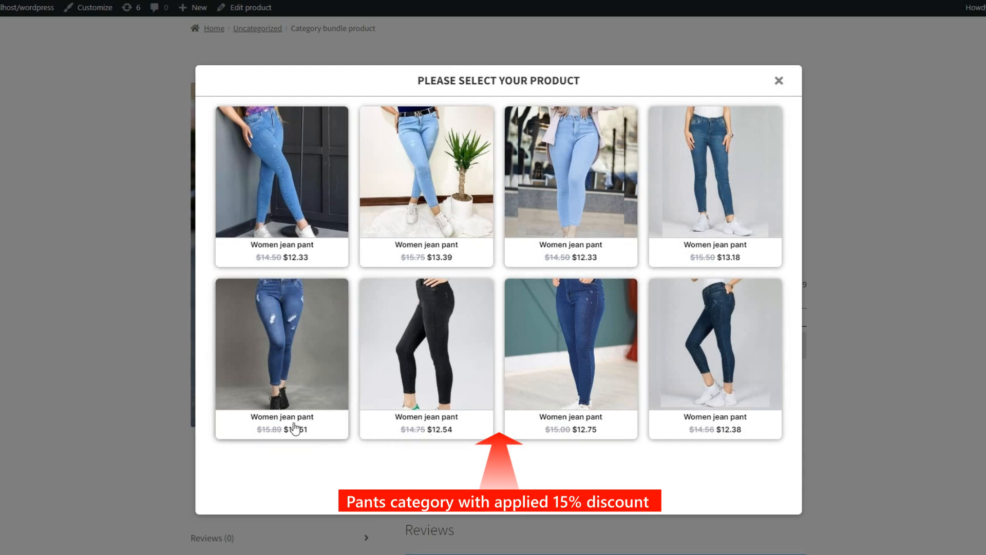
pyautogui.click(550, 212)
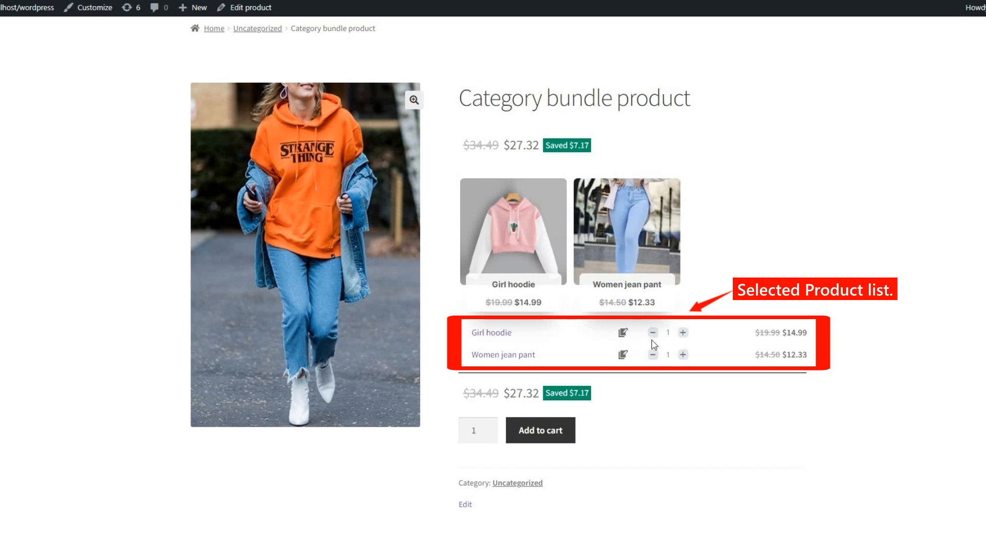
# Try a quantity of 2 for the Girl hoodie and the Women jean pant in turn, returning each to 1
pyautogui.click(683, 334)
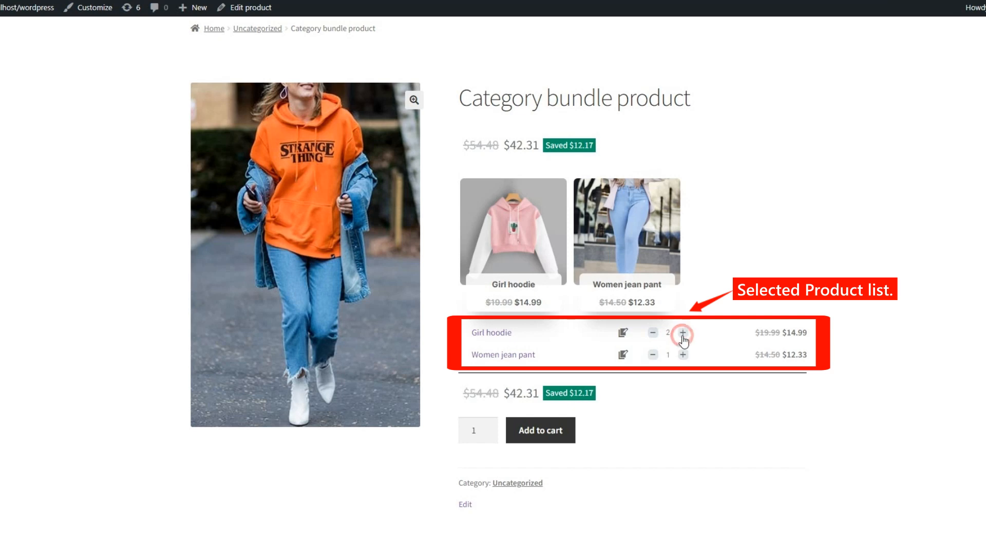
pyautogui.click(653, 334)
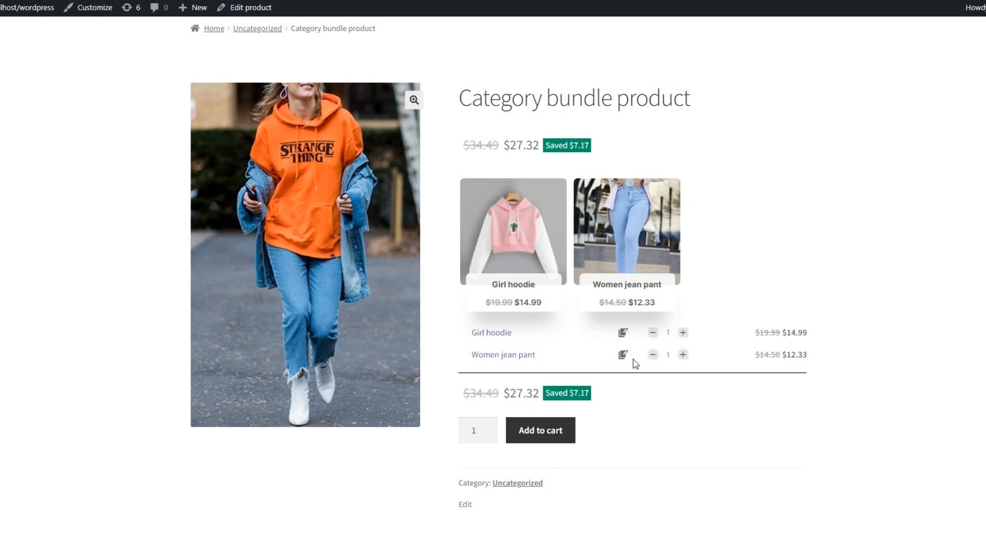
pyautogui.click(683, 355)
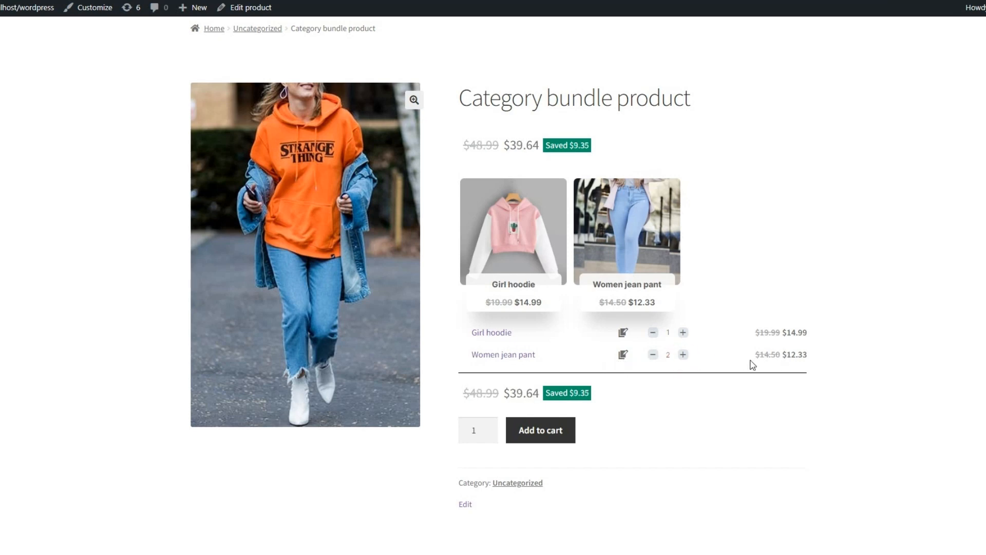
pyautogui.click(653, 354)
pyautogui.click(683, 356)
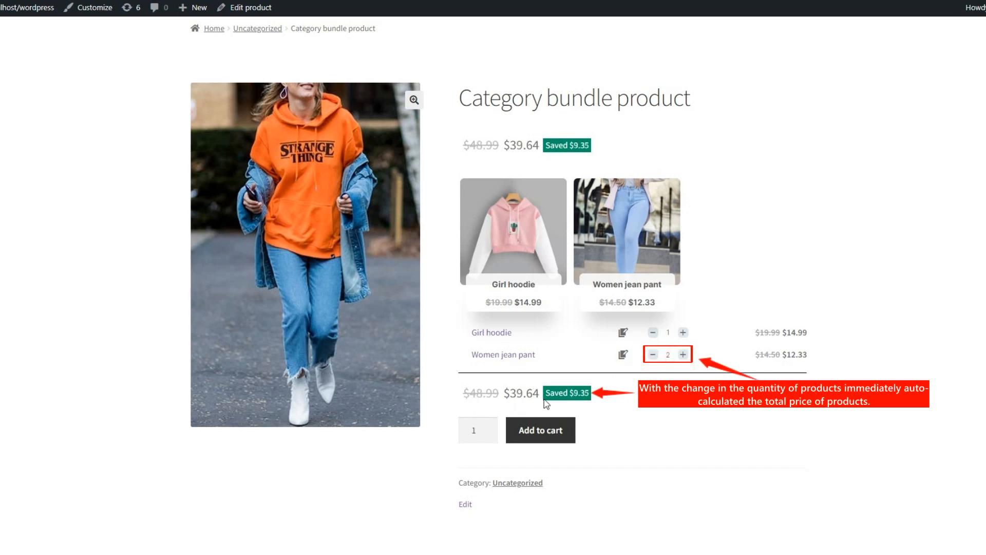
pyautogui.click(653, 355)
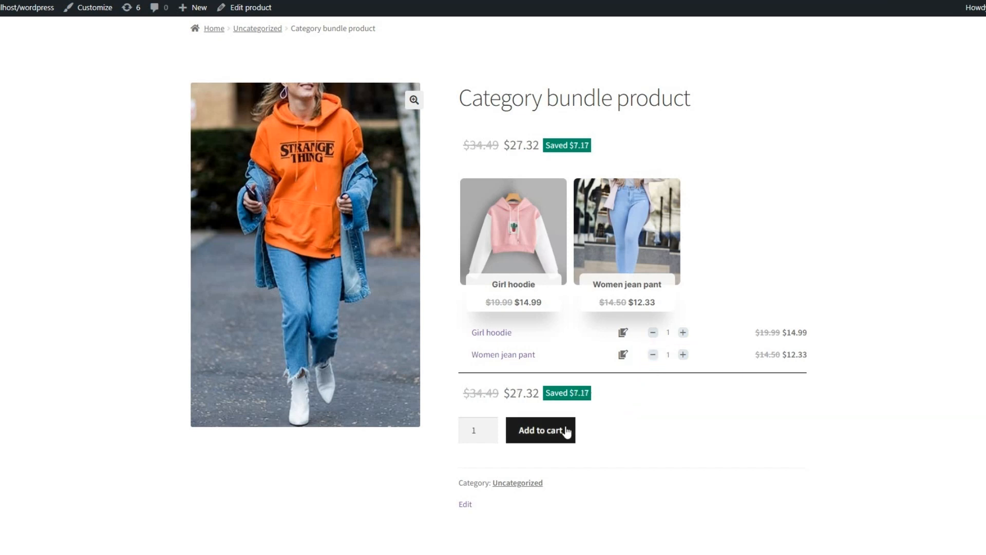
# Add the configured category bundle to the cart and review its items and totals on the cart page
pyautogui.click(548, 438)
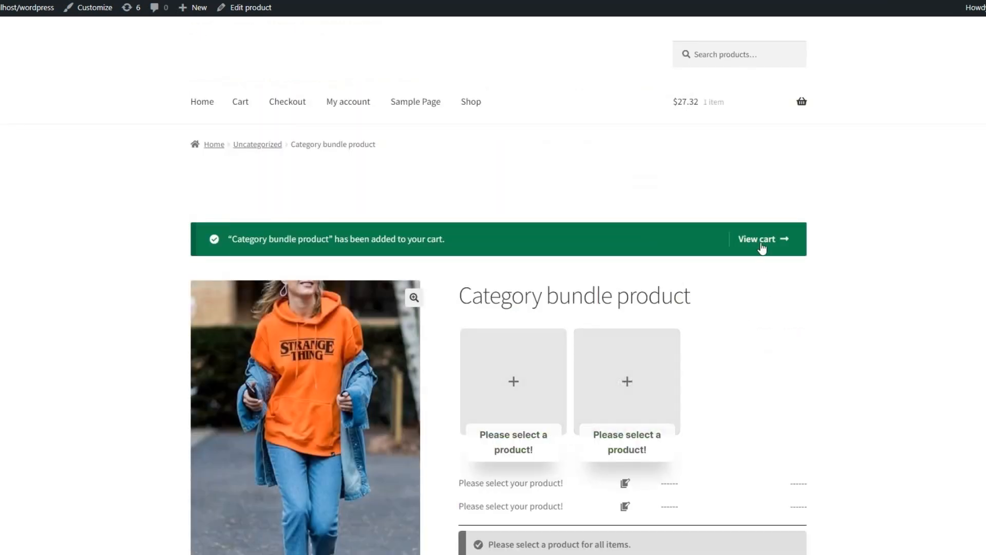
pyautogui.click(761, 239)
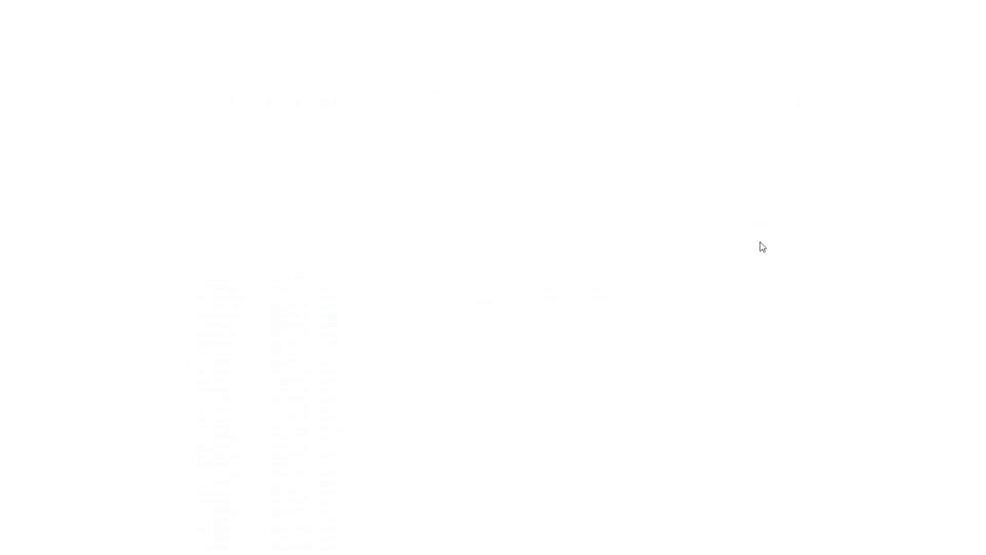
pyautogui.scroll(-1, 703, 272)
pyautogui.scroll(-2, 702, 278)
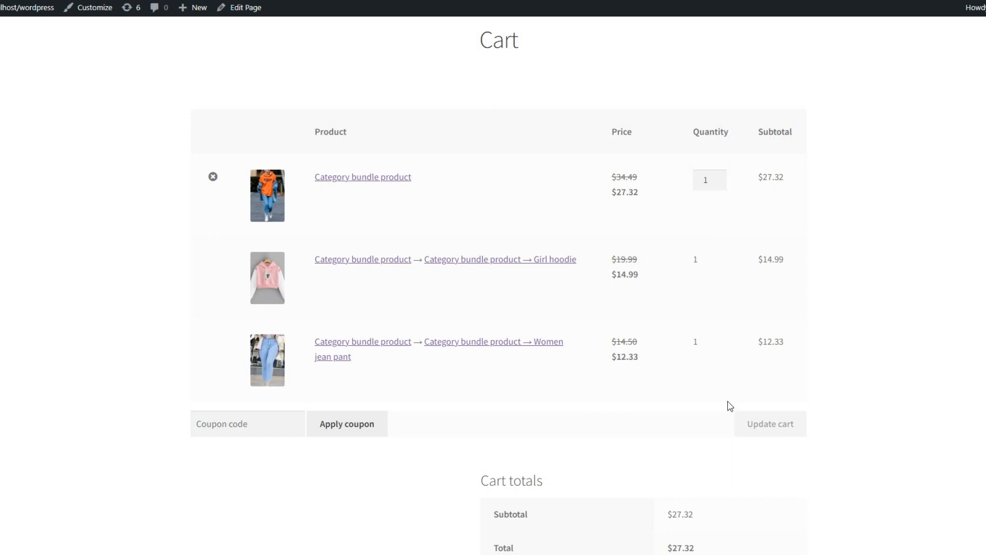
pyautogui.scroll(-1, 520, 530)
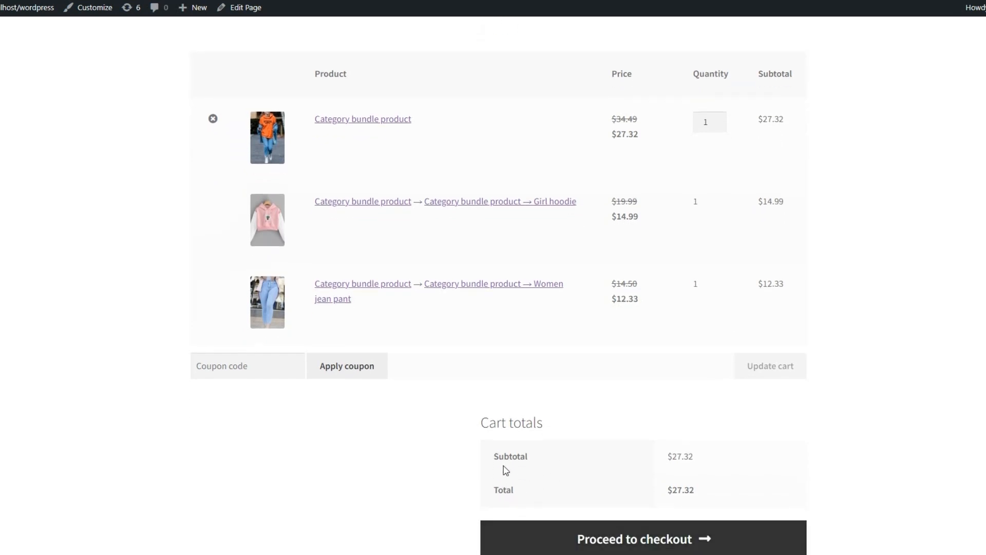